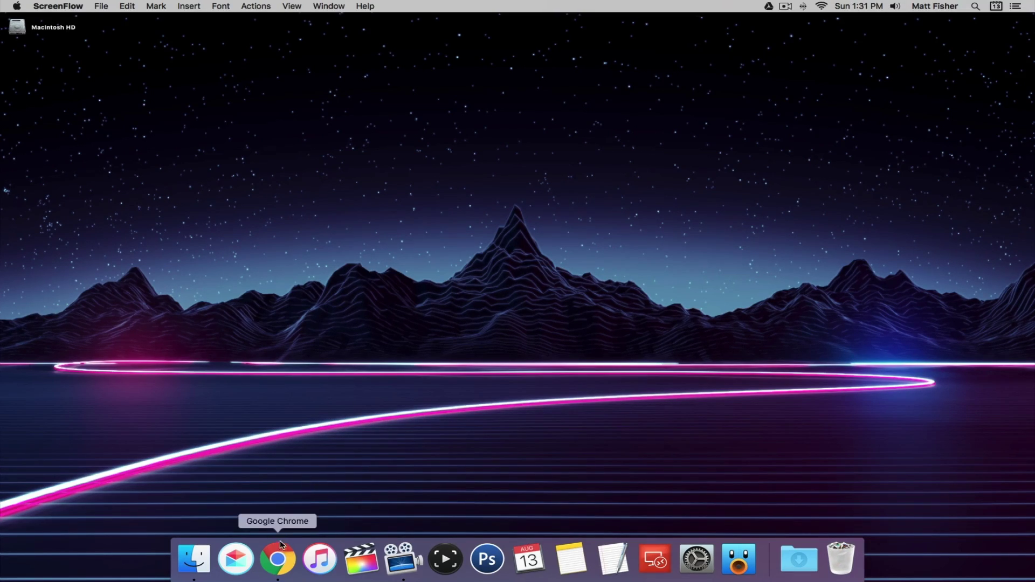
Bring Chrome forward and scroll the Anti-Adblock Killer README down to its Instruction section
{"action": "left_click", "coordinate": [280, 545]}
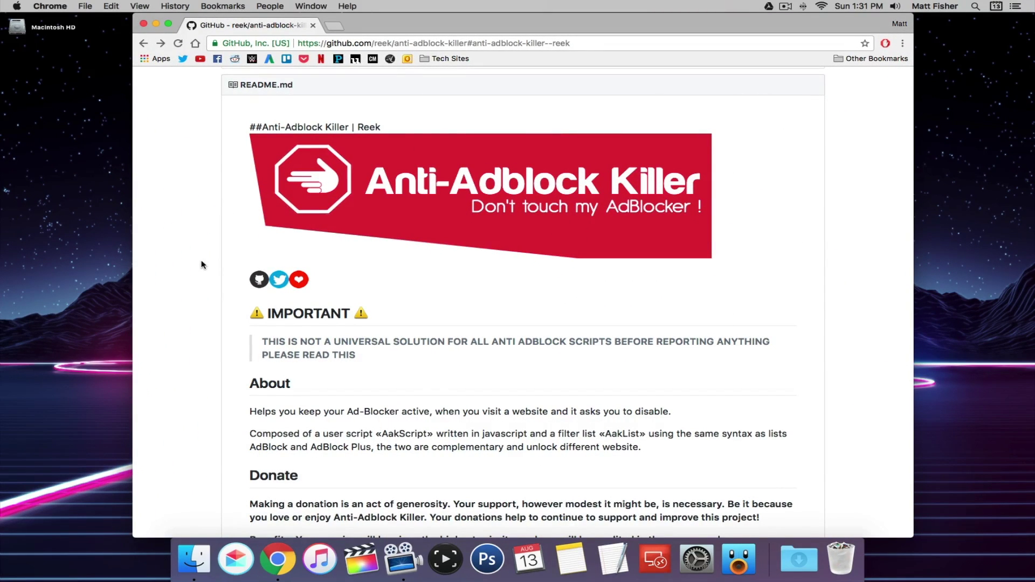
{"action": "scroll", "coordinate": [202, 264], "scroll_direction": "down", "scroll_amount": 10}
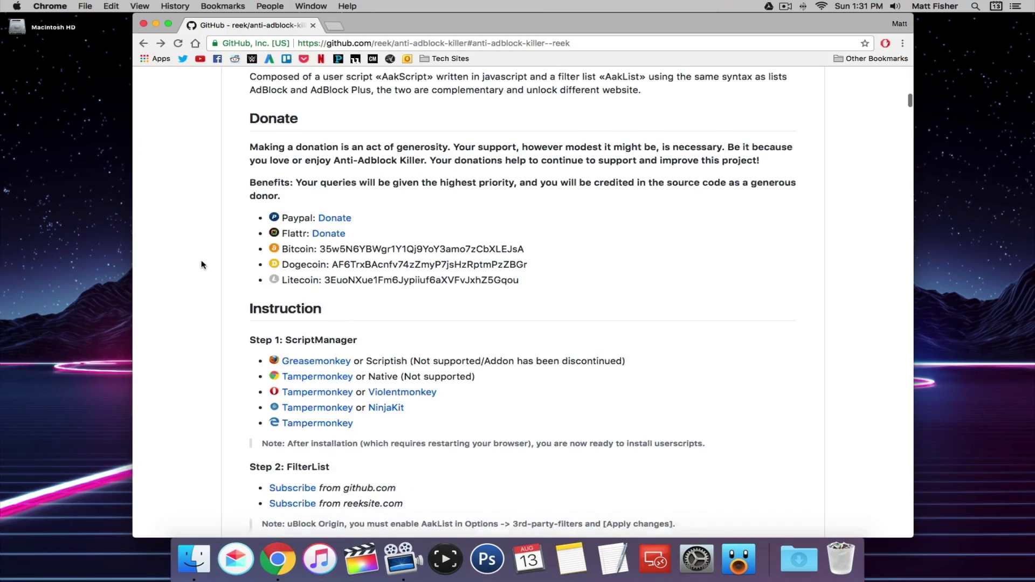
{"action": "scroll", "coordinate": [203, 264], "scroll_direction": "down", "scroll_amount": 3}
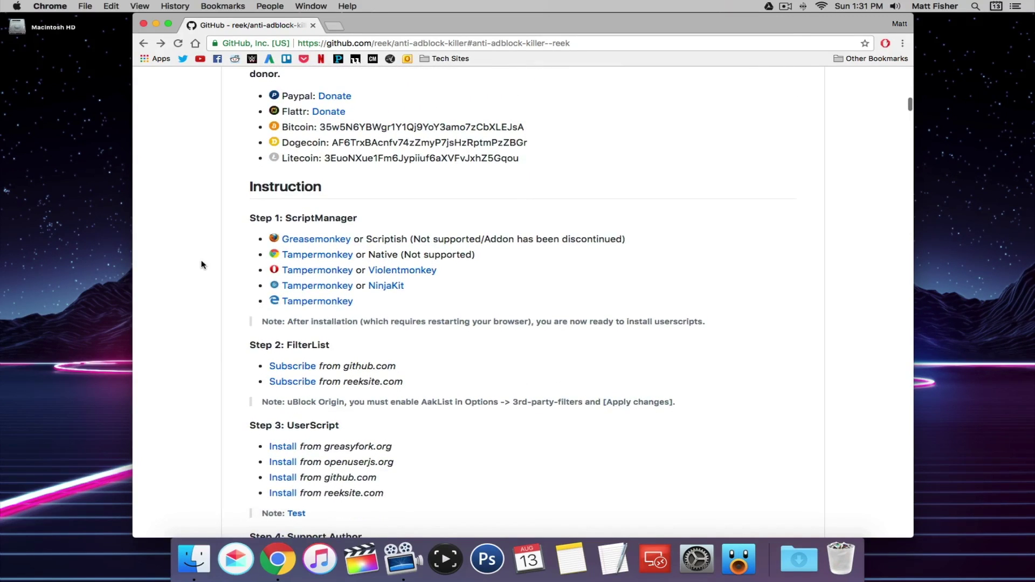
{"action": "scroll", "coordinate": [202, 264], "scroll_direction": "down", "scroll_amount": 1}
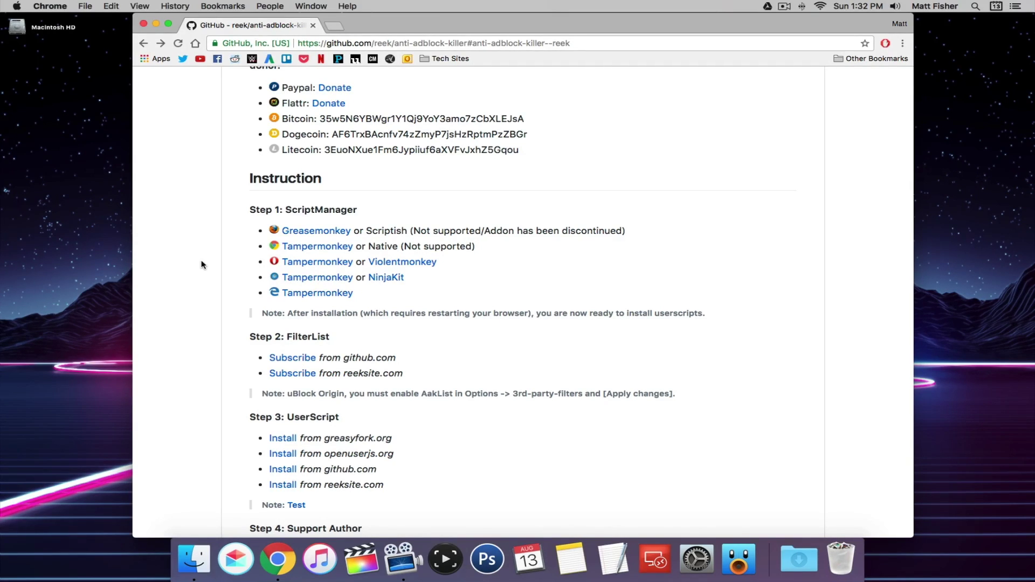
{"action": "left_click", "coordinate": [335, 26]}
{"action": "type", "text": "forbes"}
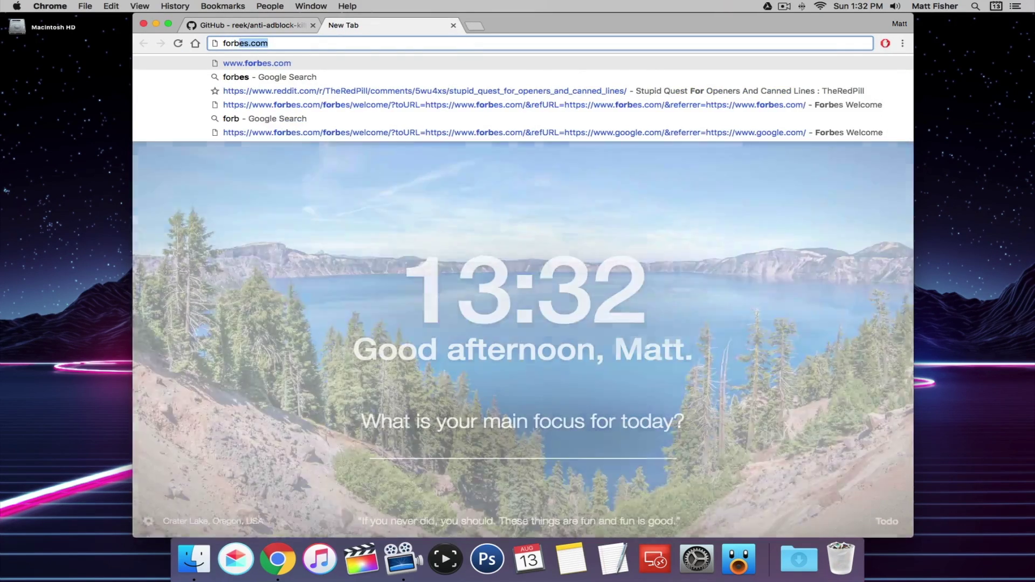
{"action": "key", "text": "BackSpace"}
{"action": "key", "text": "Return"}
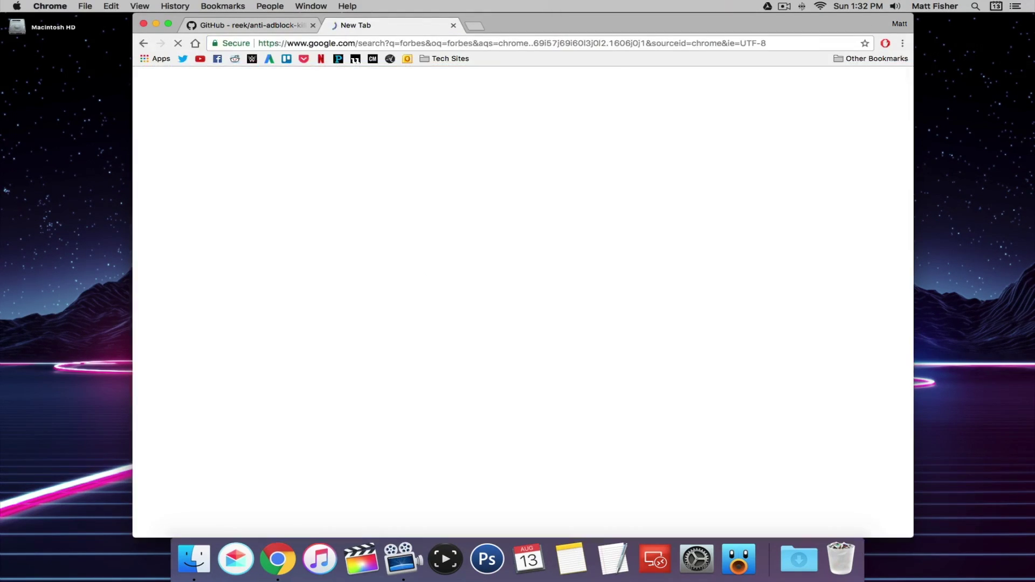
{"action": "left_click", "coordinate": [259, 169]}
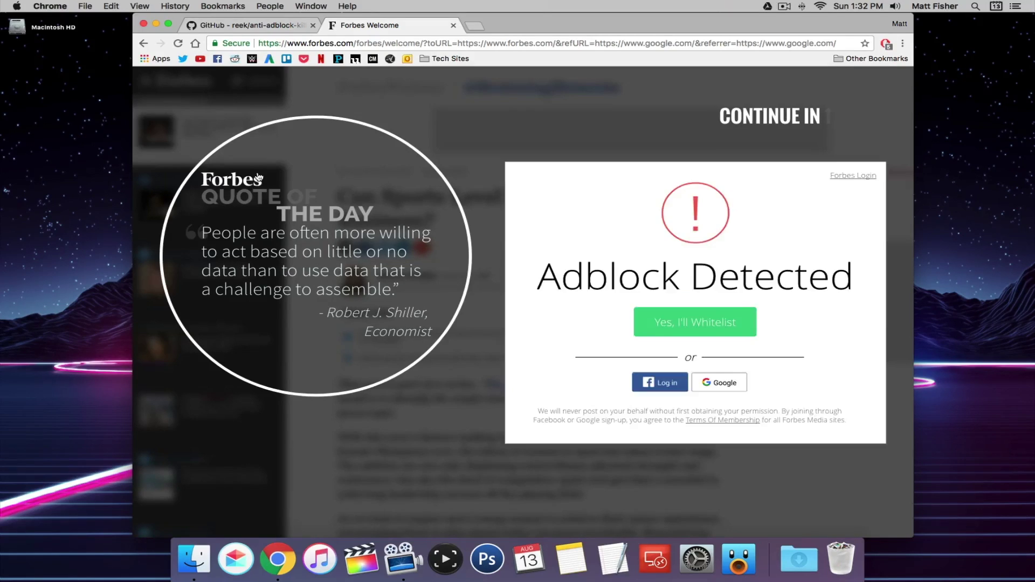
{"action": "left_click", "coordinate": [800, 110]}
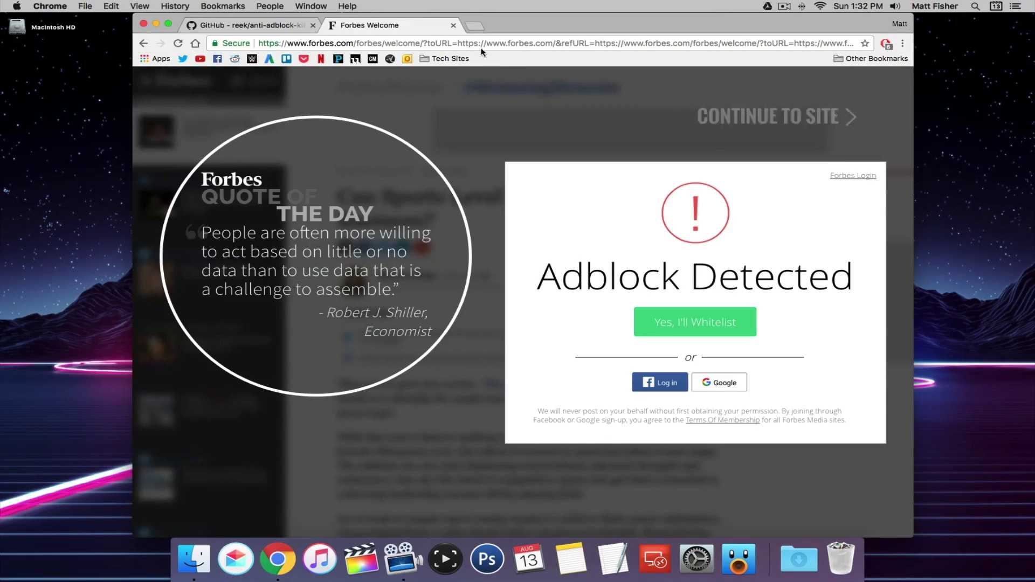
{"action": "left_click", "coordinate": [452, 26]}
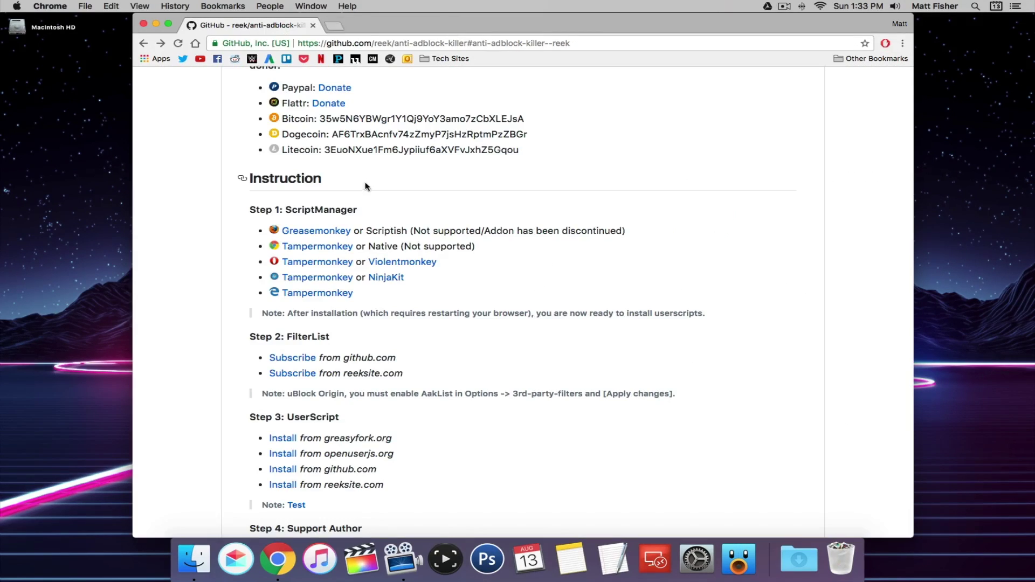
Add the Tampermonkey extension from the Chrome Web Store and close its welcome tab
{"action": "left_click", "coordinate": [338, 249]}
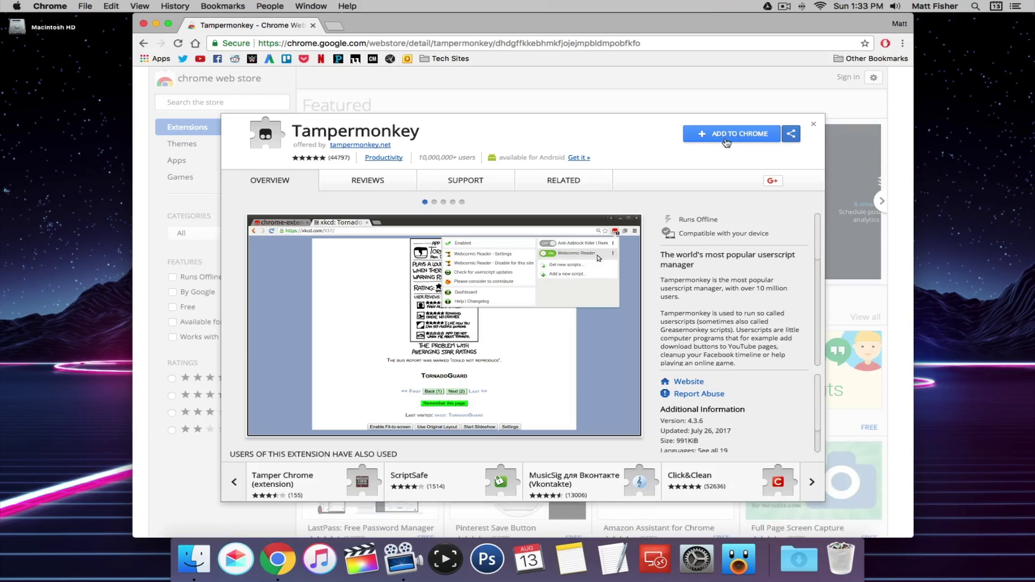
{"action": "left_click", "coordinate": [718, 138]}
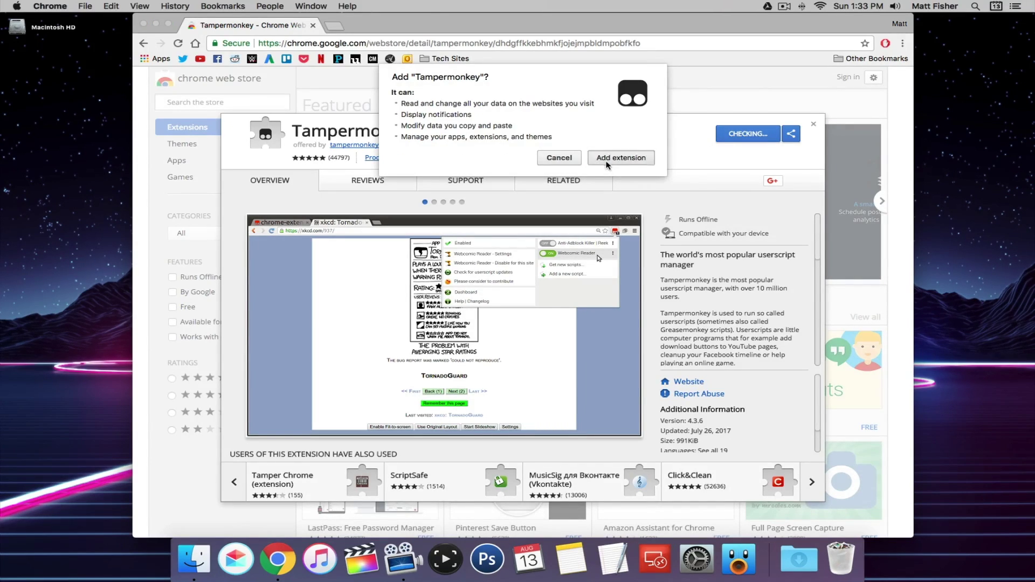
{"action": "left_click", "coordinate": [607, 159]}
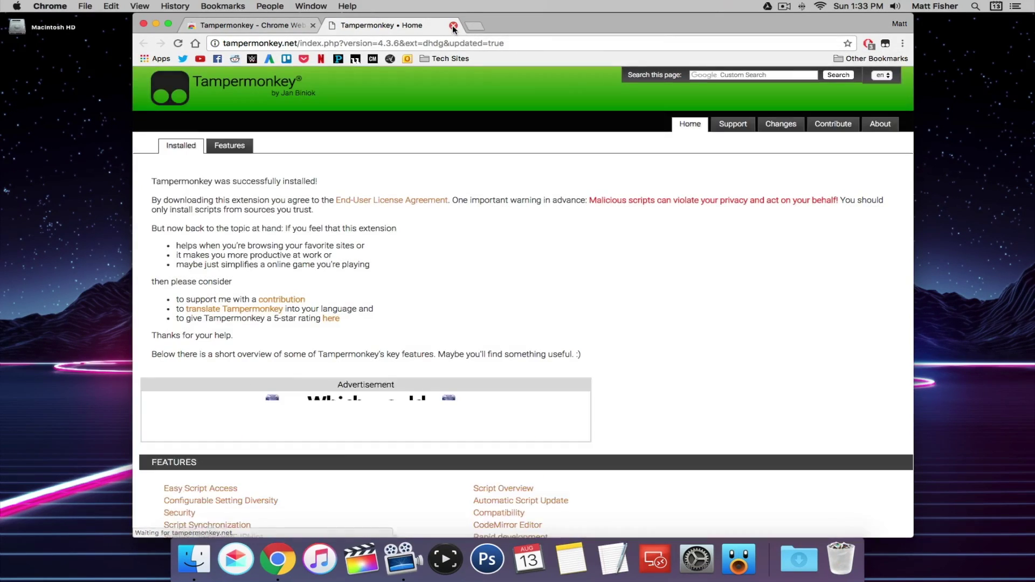
{"action": "left_click", "coordinate": [453, 25]}
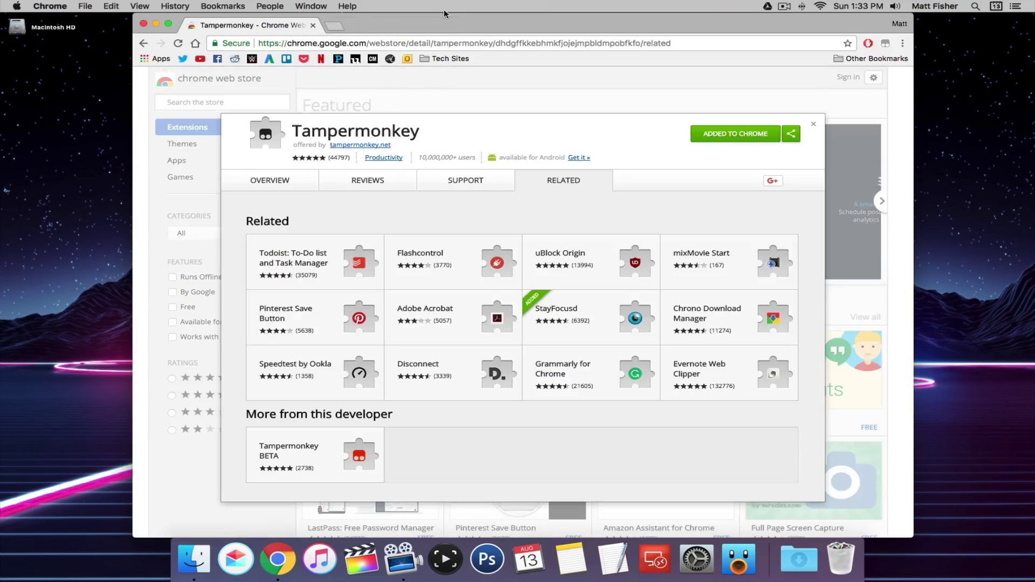
Return to the GitHub README and subscribe AdBlock to the AakList filter list via its Subscribe link
{"action": "right_click", "coordinate": [143, 43]}
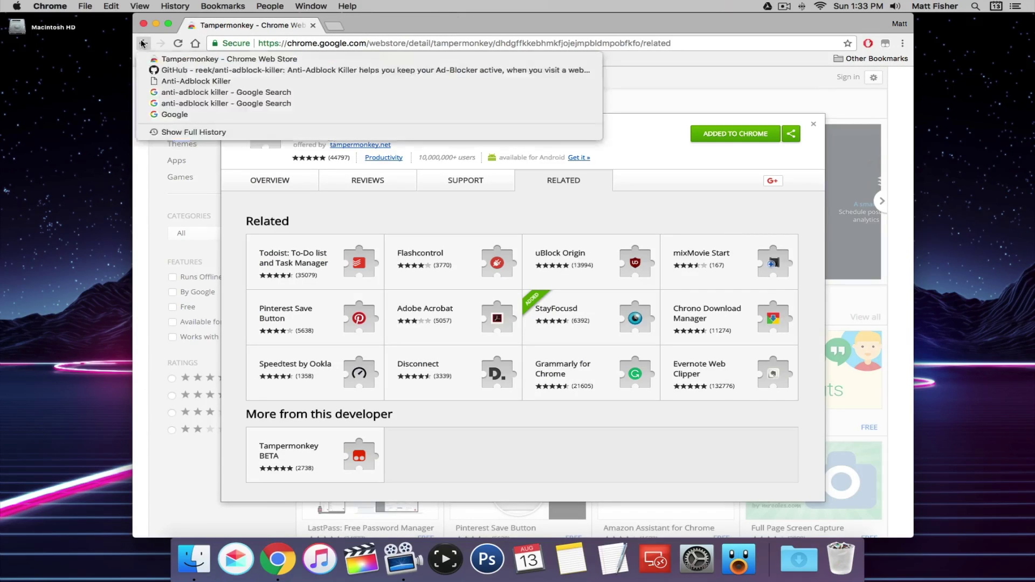
{"action": "left_click", "coordinate": [156, 69]}
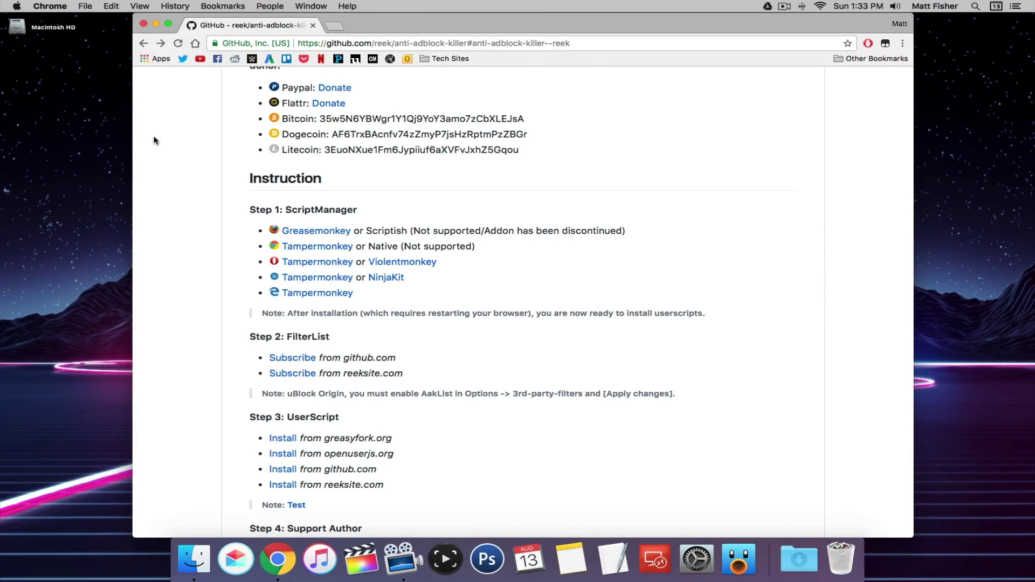
{"action": "scroll", "coordinate": [154, 140], "scroll_direction": "down", "scroll_amount": 3}
{"action": "right_click", "coordinate": [314, 270]}
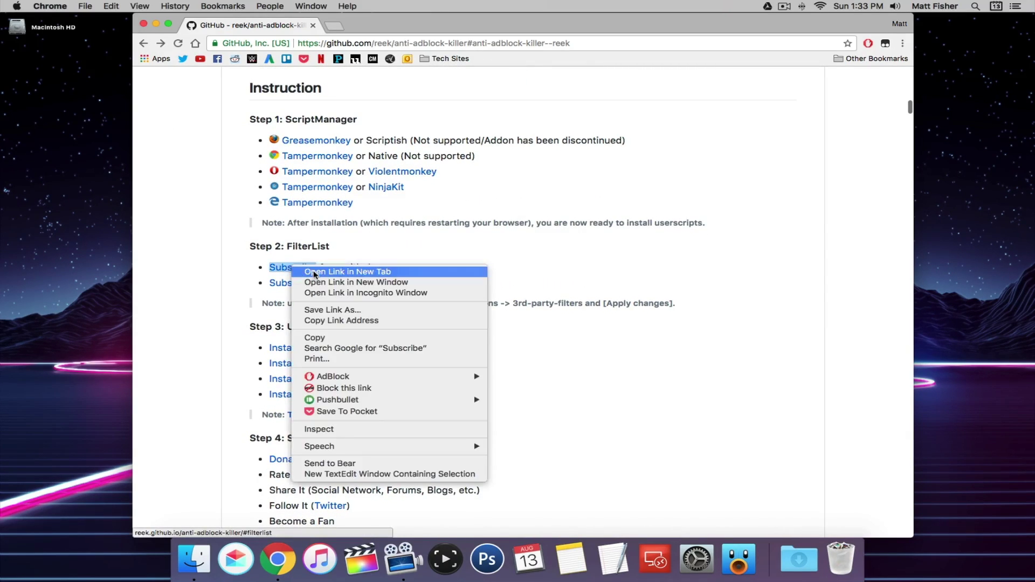
{"action": "left_click", "coordinate": [313, 272]}
{"action": "left_click", "coordinate": [370, 26]}
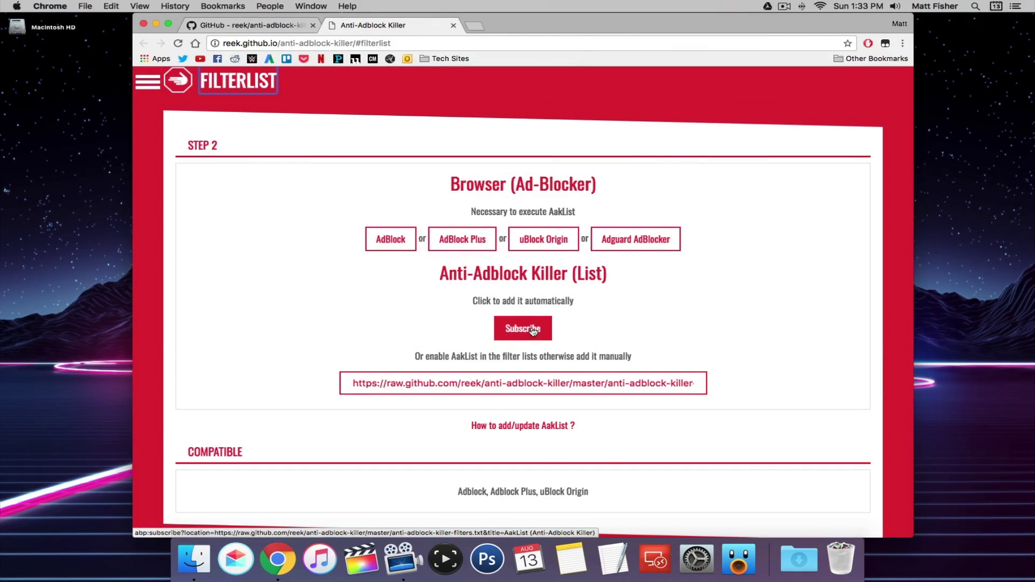
{"action": "left_click", "coordinate": [533, 330]}
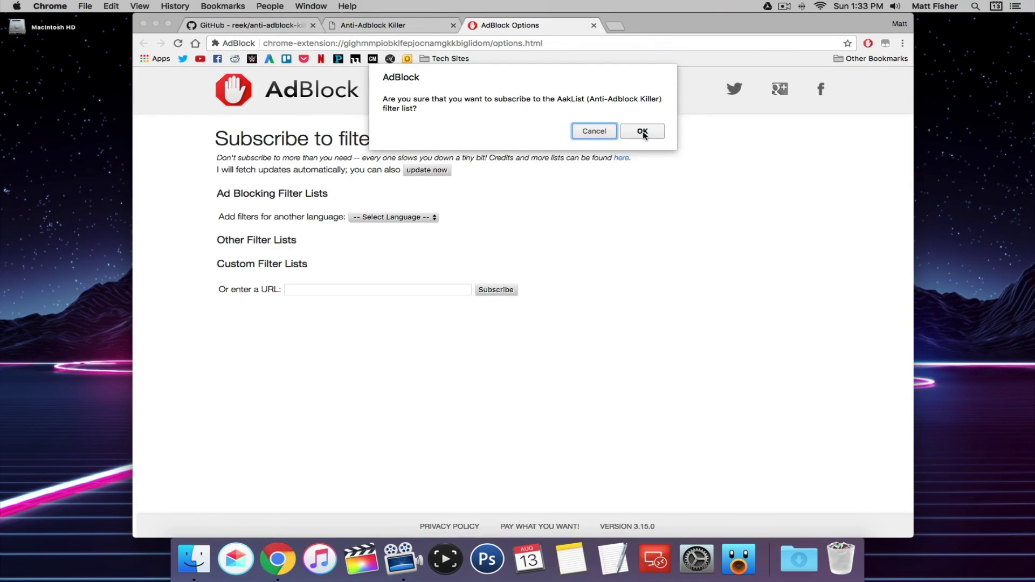
{"action": "left_click", "coordinate": [643, 131]}
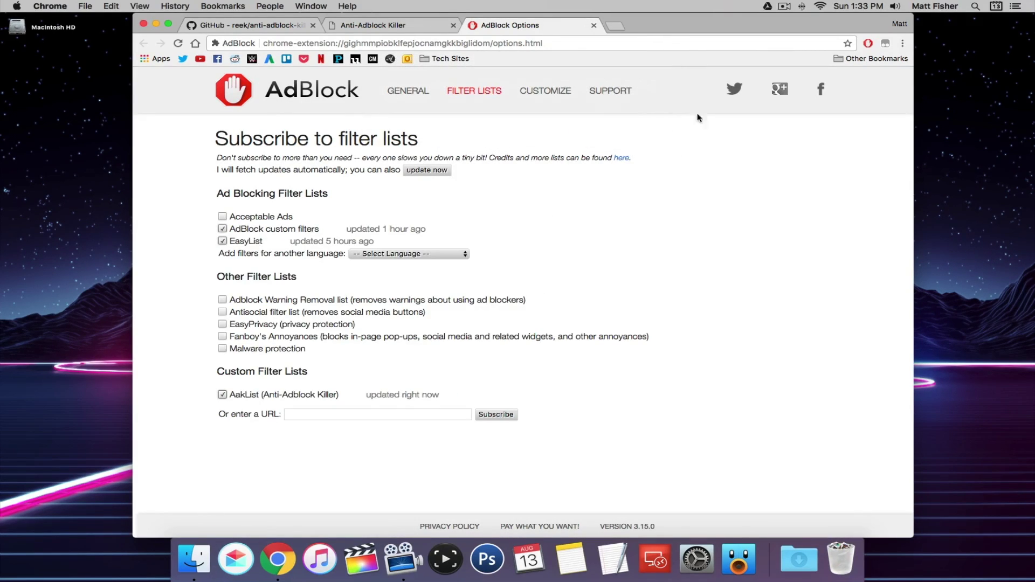
Install the Anti-Adblock Killer | Reek v10.0 userscript into Tampermonkey from the github.com Install link
{"action": "left_click", "coordinate": [266, 27]}
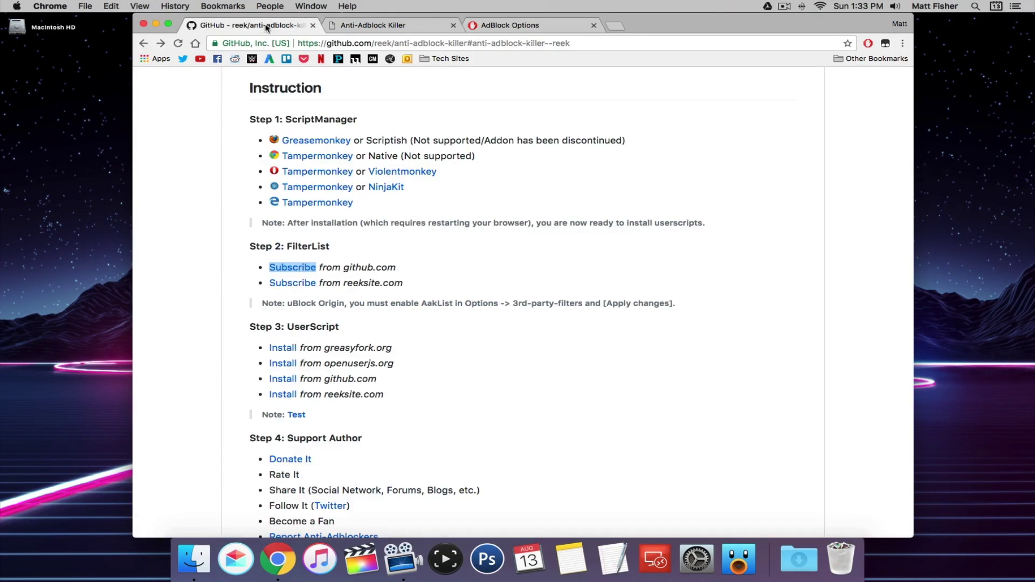
{"action": "scroll", "coordinate": [189, 251], "scroll_direction": "down", "scroll_amount": 2}
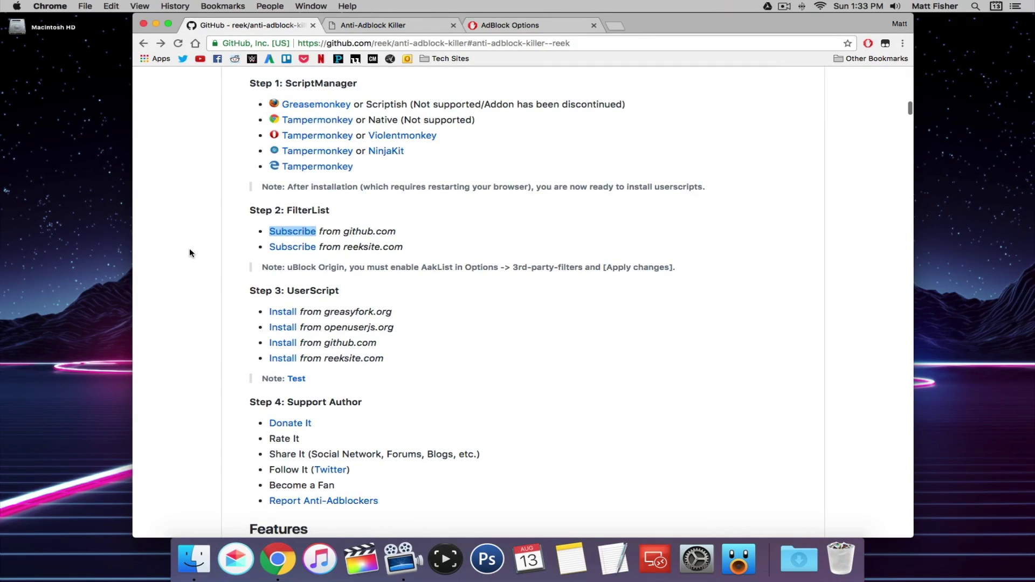
{"action": "right_click", "coordinate": [291, 337]}
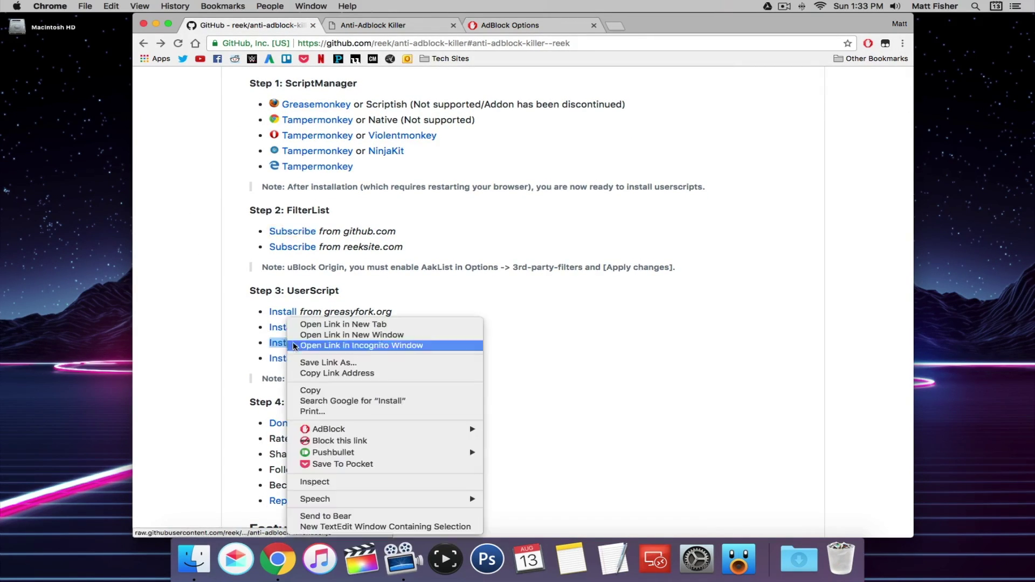
{"action": "left_click", "coordinate": [392, 324]}
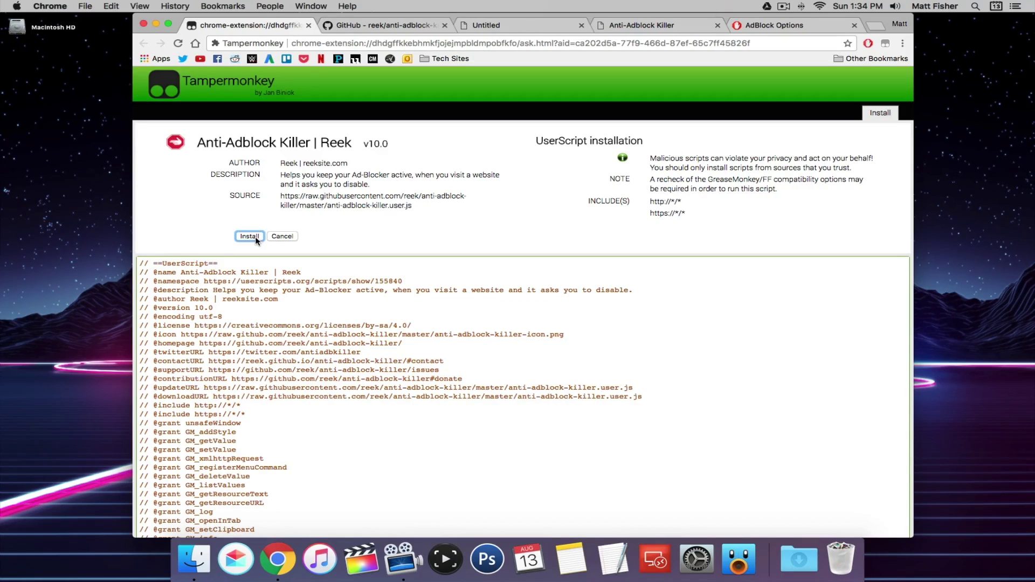
{"action": "left_click", "coordinate": [256, 239]}
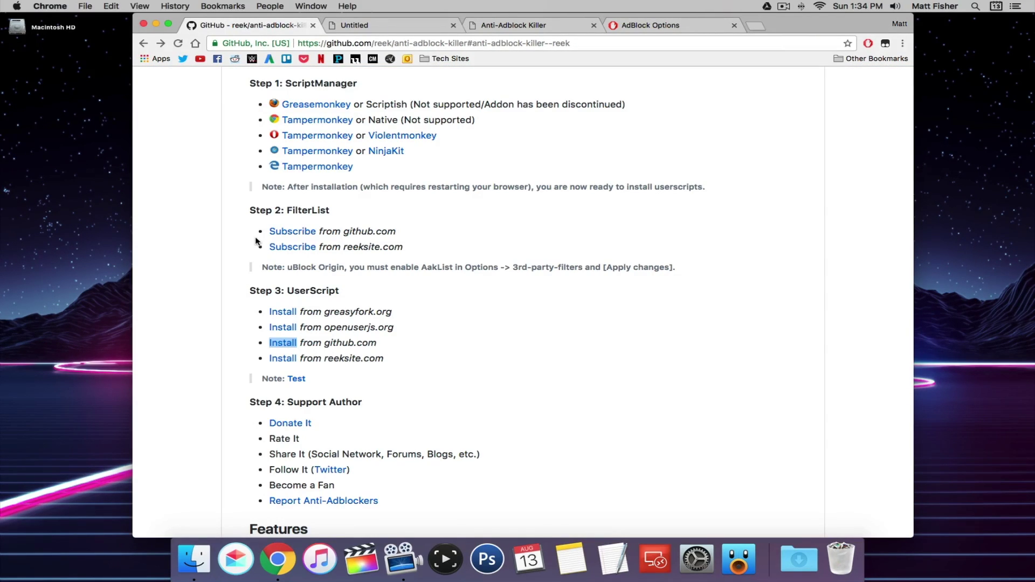
Search Google for 'forbes' in a new tab and open the Forbes website
{"action": "left_click", "coordinate": [754, 24]}
{"action": "type", "text": "fo"}
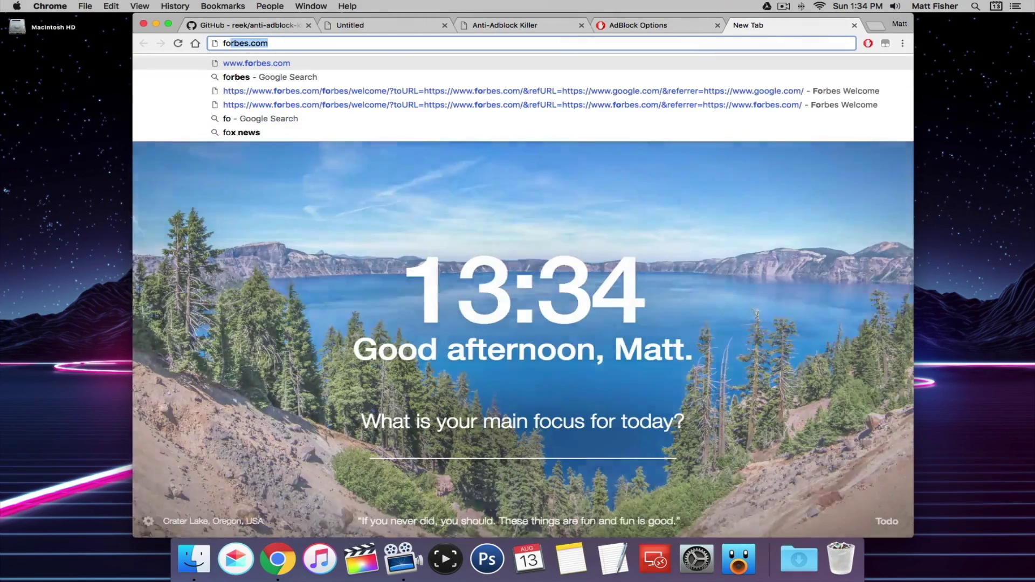
{"action": "type", "text": "rbes"}
{"action": "key", "text": "Return"}
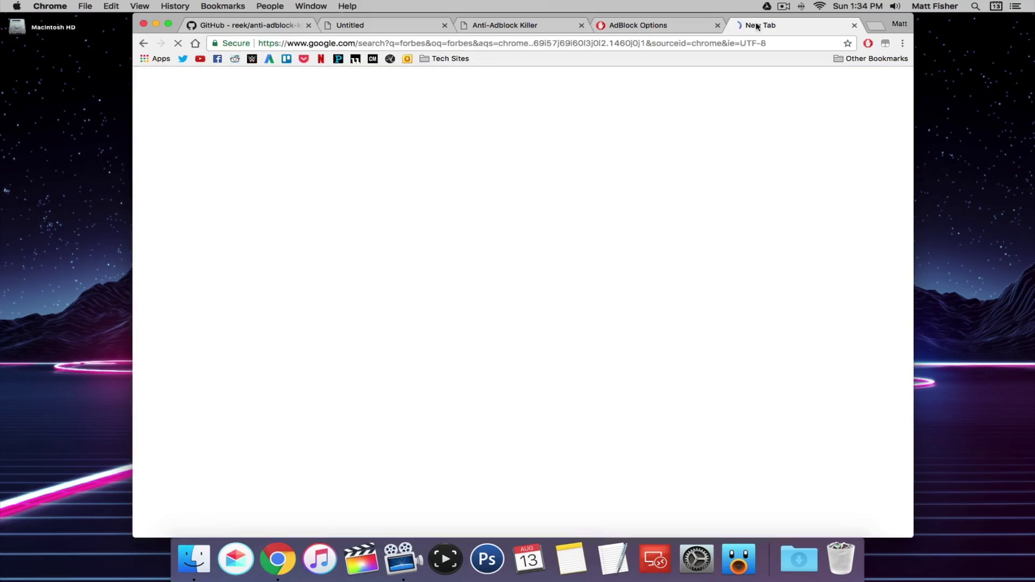
{"action": "left_click", "coordinate": [253, 171]}
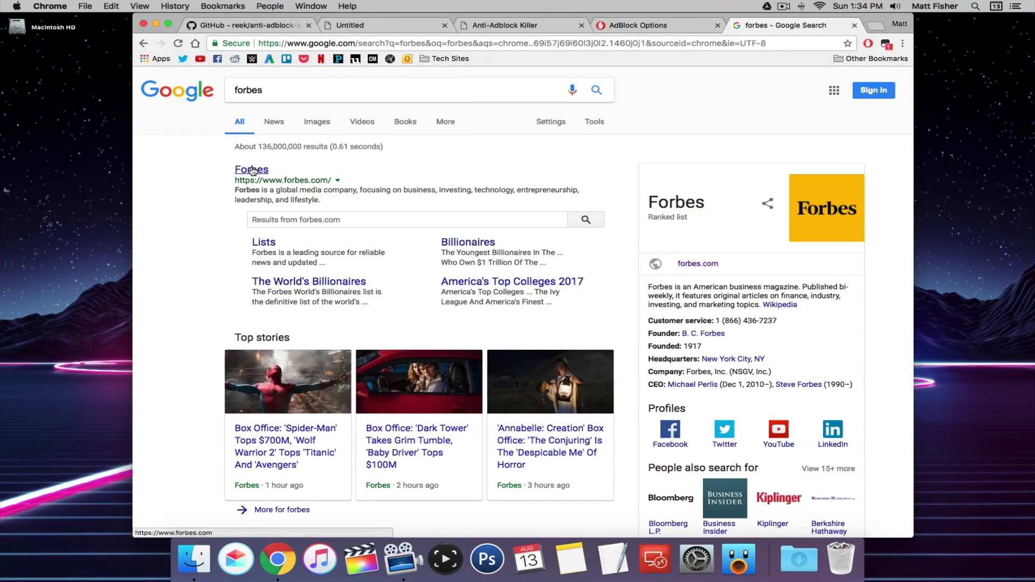